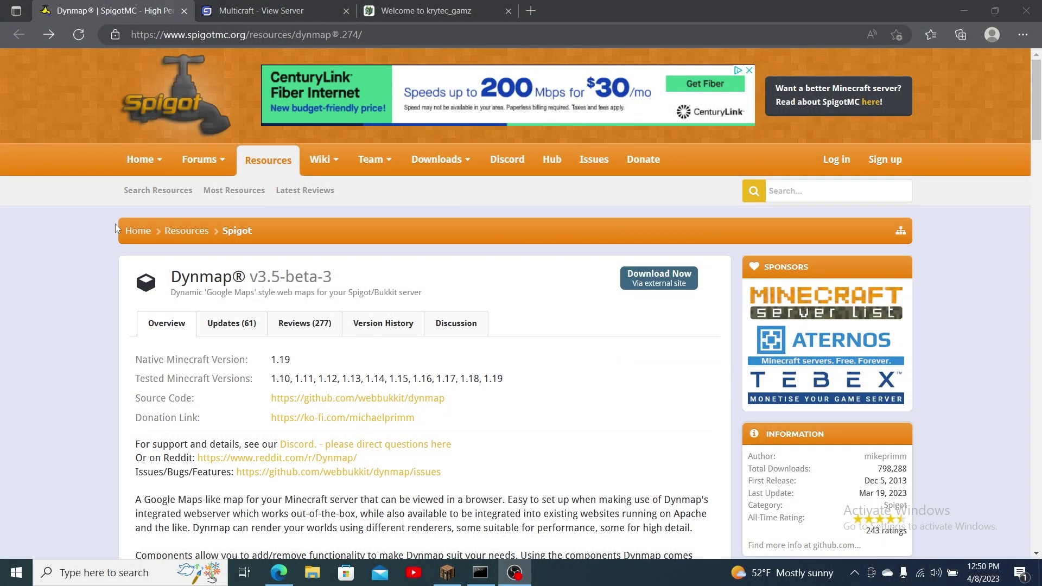
- Follow SpigotMC's external download link to CurseForge and show the Dynmap v3.5-beta-3 files listing
click(86, 263)
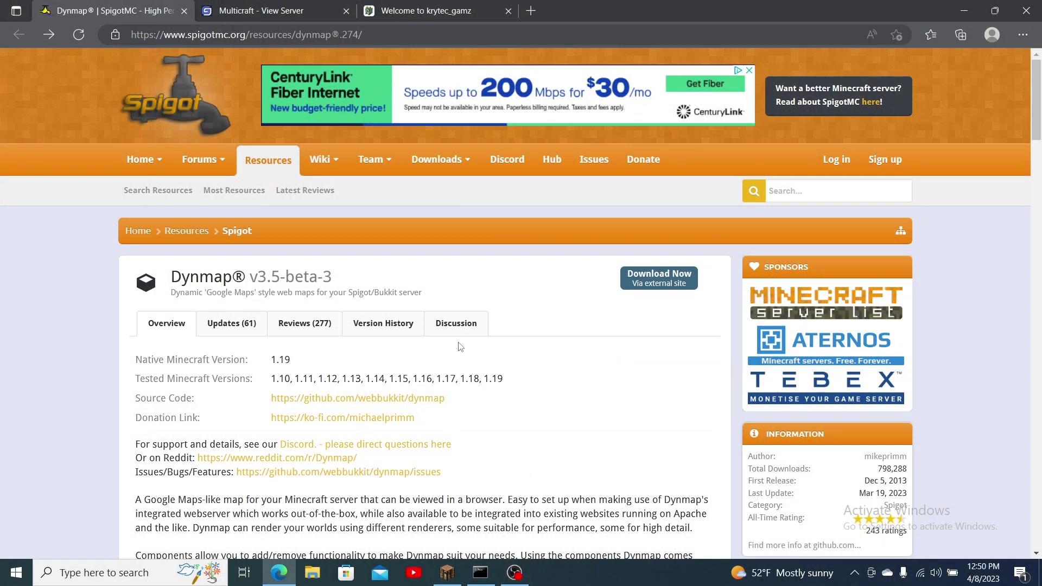
click(692, 278)
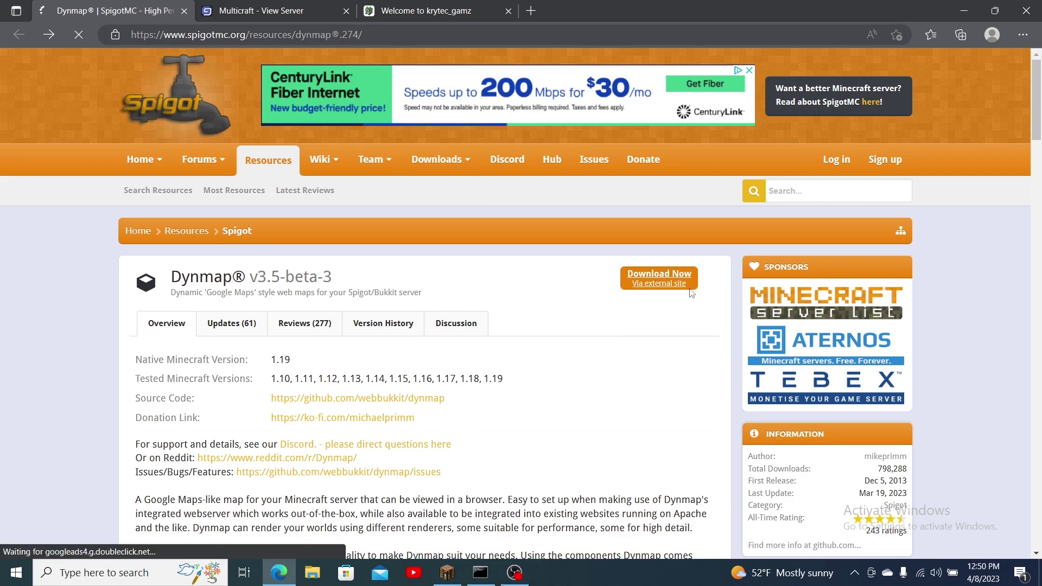
scroll(166, 352, down, 2)
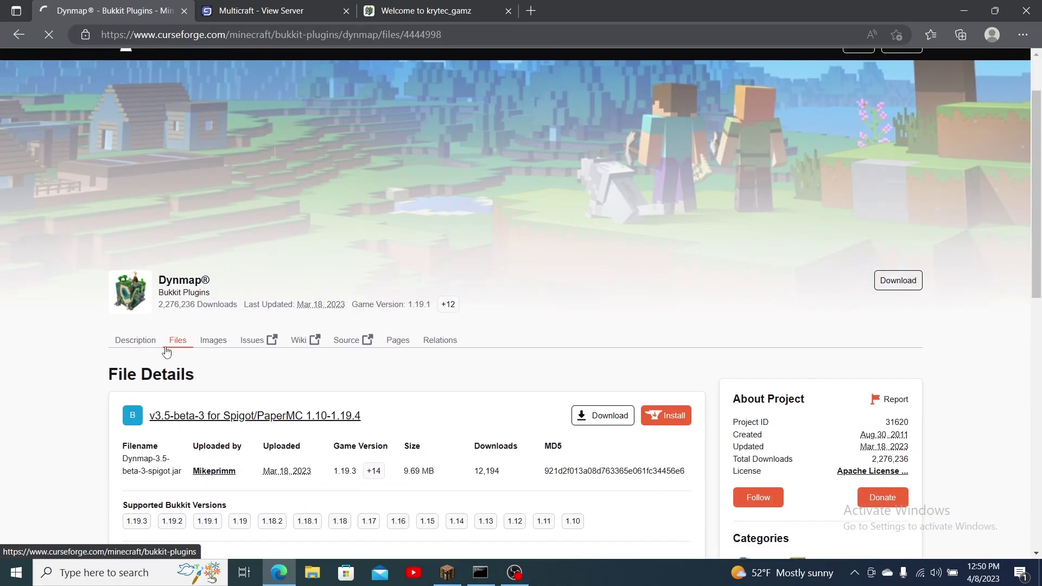
scroll(166, 352, down, 8)
scroll(194, 331, up, 3)
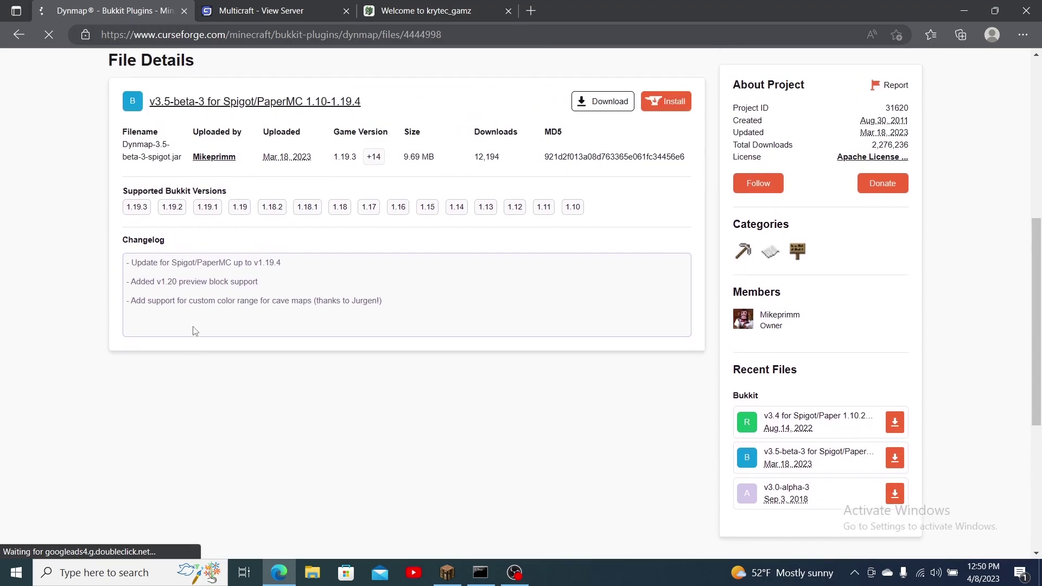
scroll(194, 331, up, 5)
click(180, 270)
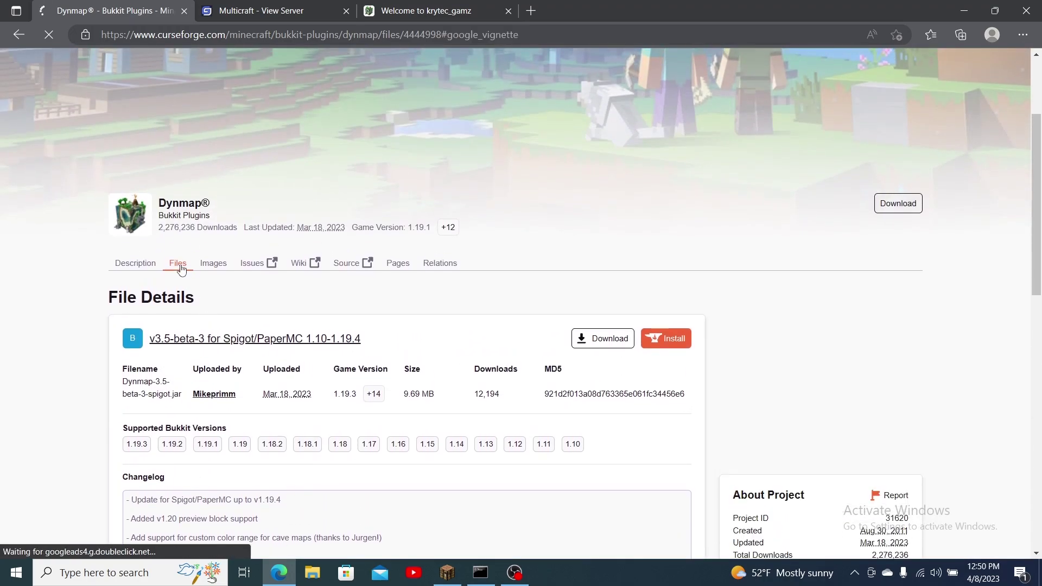
- Open the plugins folder in FTP File Access, bring up its upload options, then return to the console
key(ctrl+Tab)
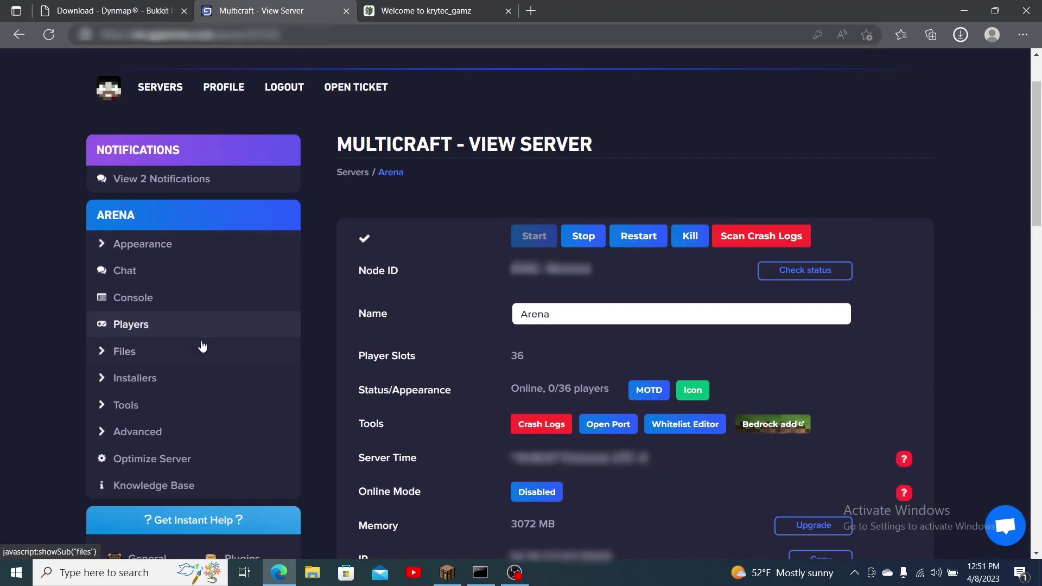
click(97, 360)
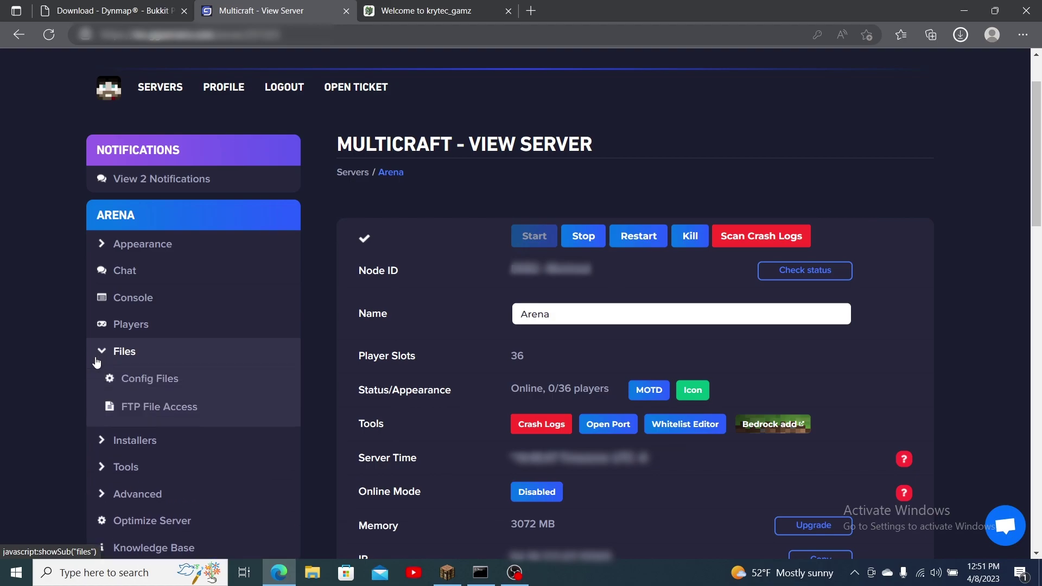
click(130, 408)
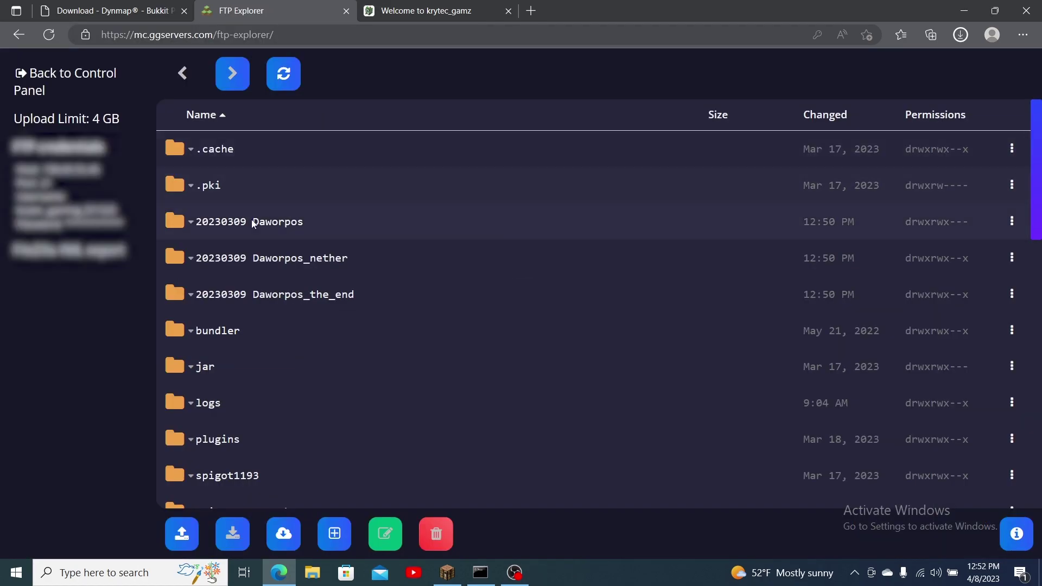
scroll(378, 195, down, 1)
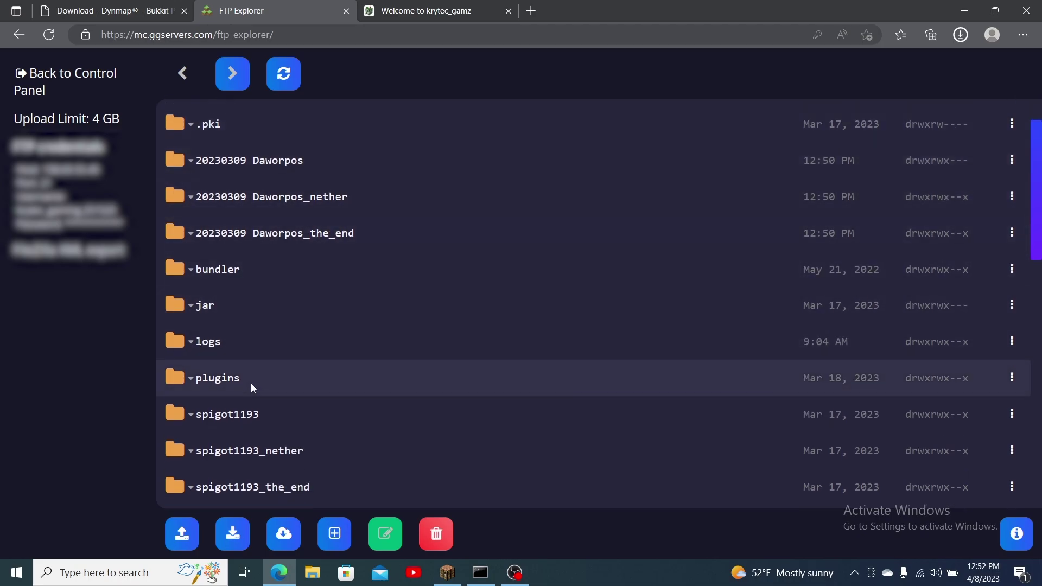
click(233, 380)
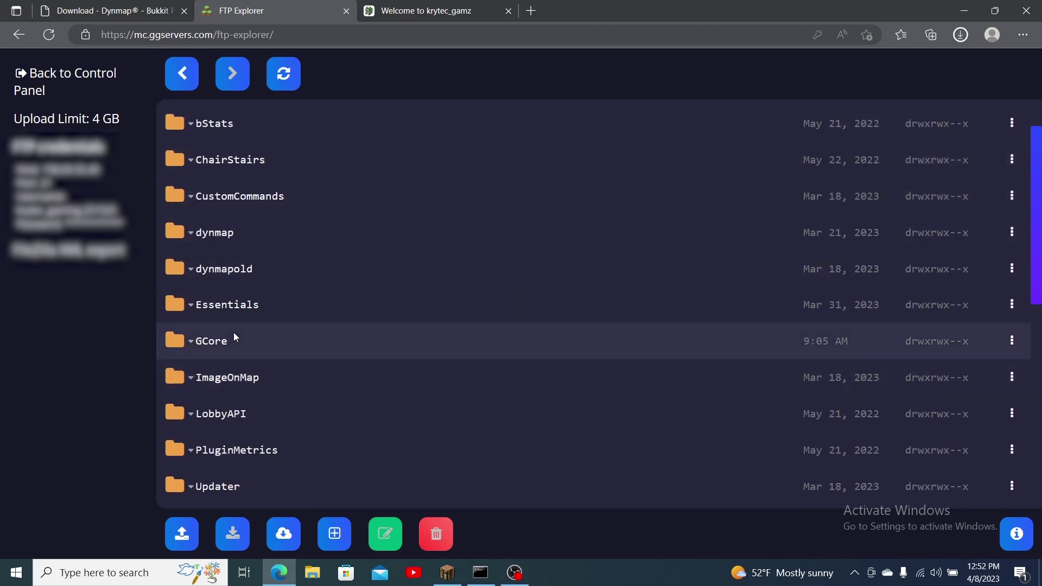
click(179, 536)
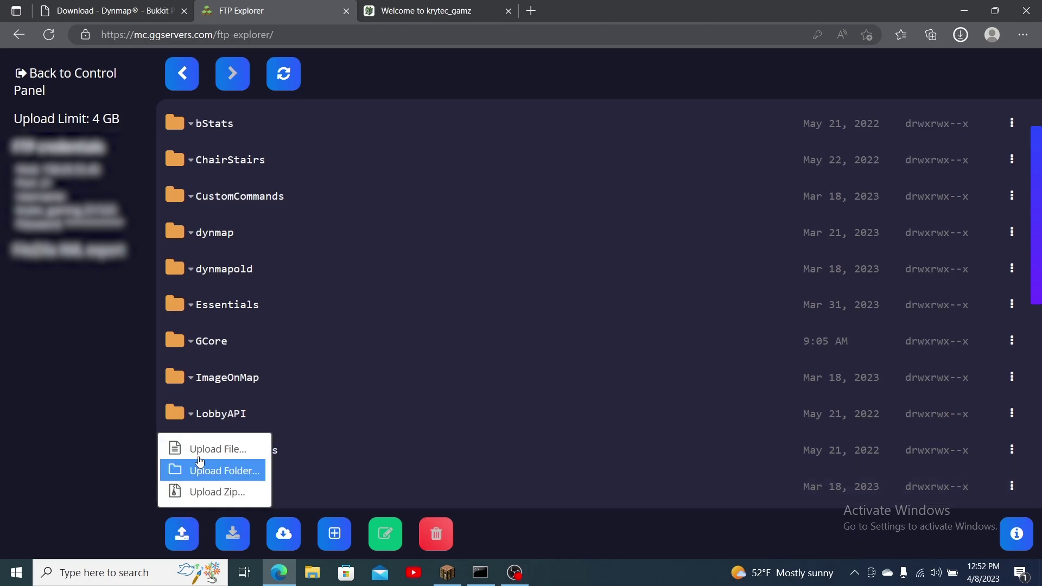
key(alt+Left)
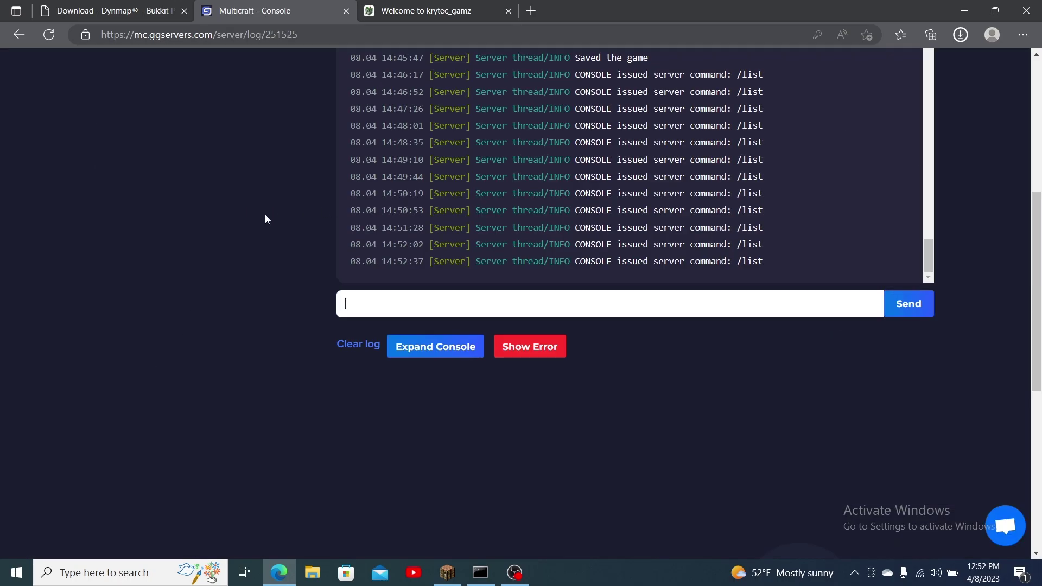
- Run the pl command and highlight dynmap among the 11 listed plugins
text(pl)
key(Return)
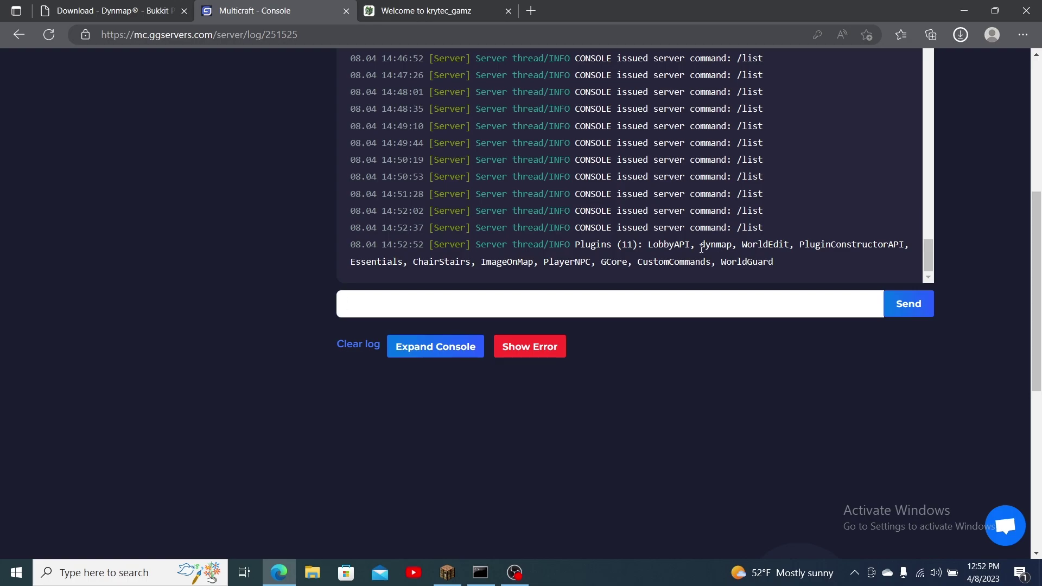
drag(702, 249, 735, 247)
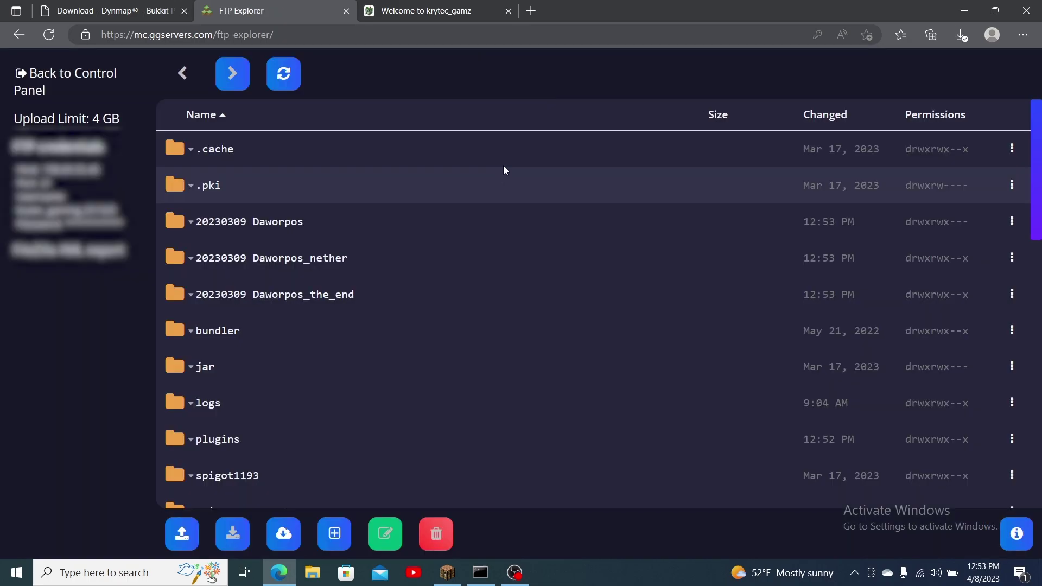
- Navigate into plugins/dynmap and open configuration.txt in the editor
scroll(503, 165, down, 5)
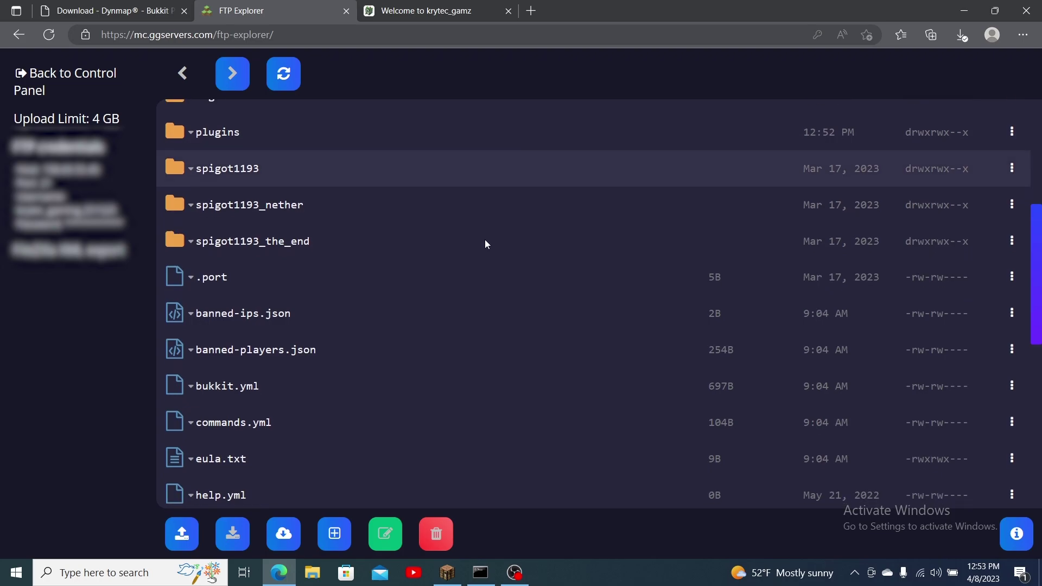
scroll(477, 198, down, 3)
scroll(382, 211, up, 5)
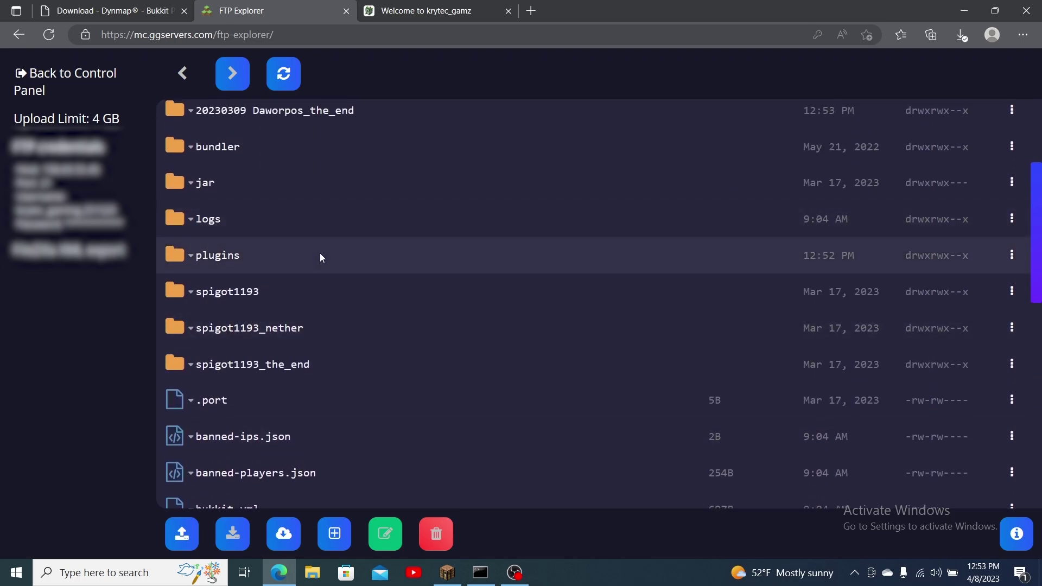
double_click(222, 256)
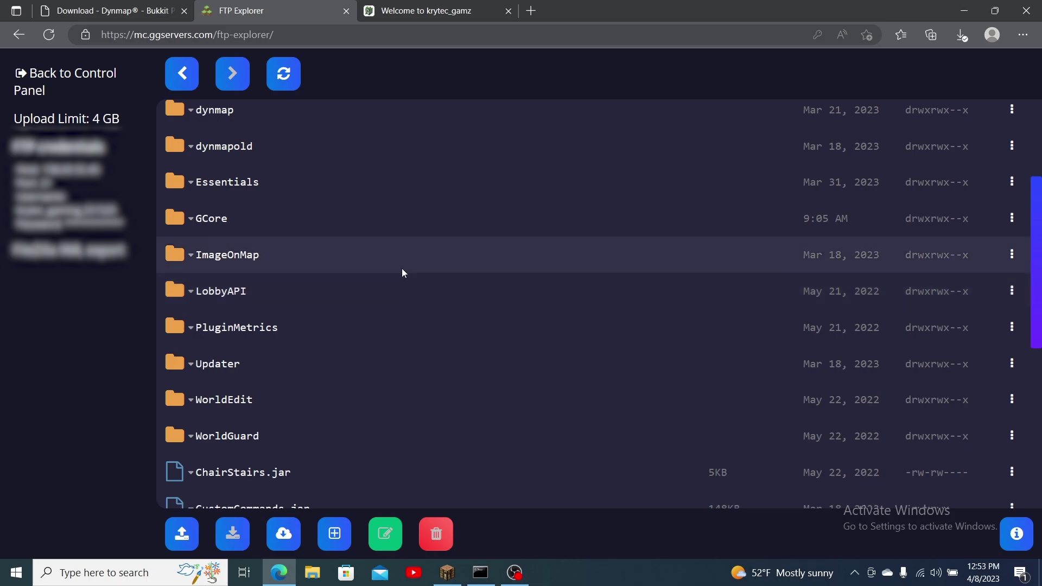
scroll(402, 269, up, 3)
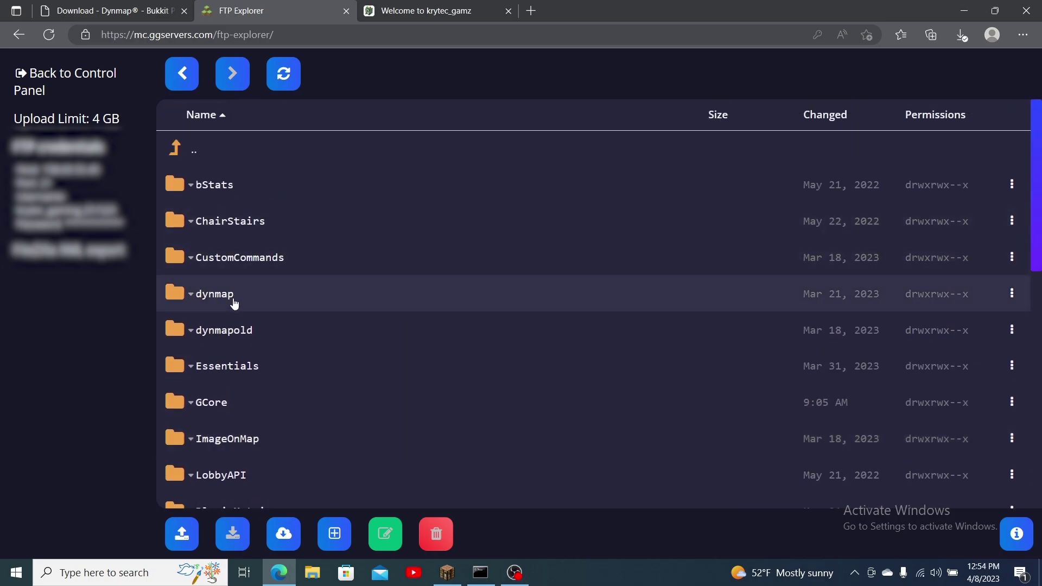
double_click(235, 303)
scroll(263, 277, down, 3)
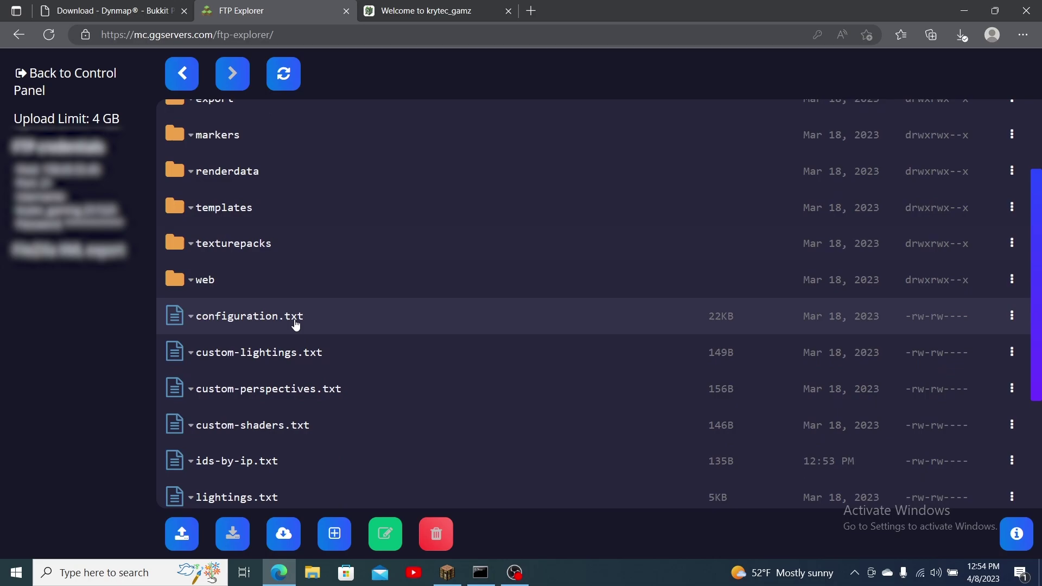
right_click(285, 323)
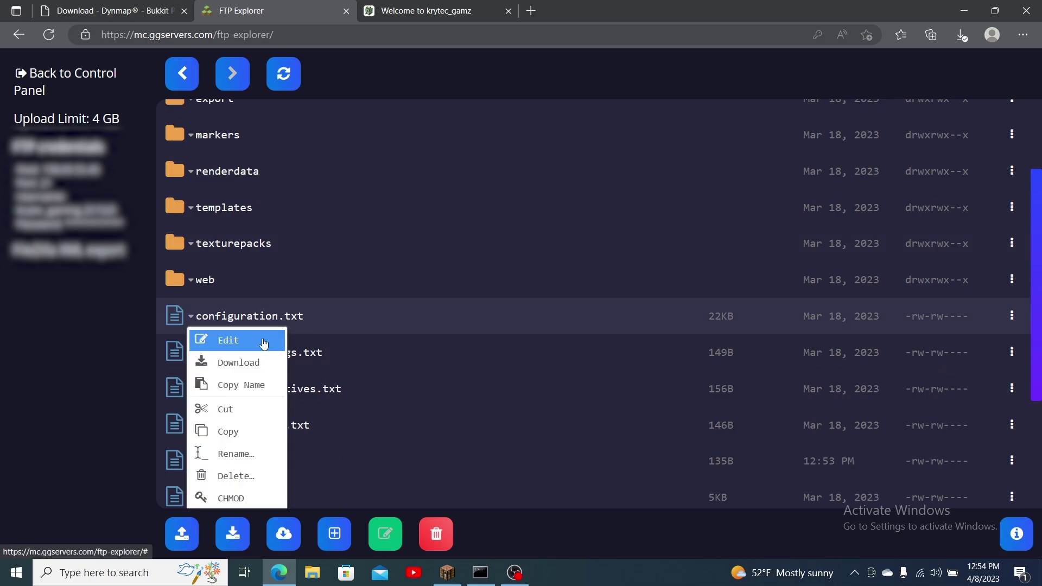
click(265, 341)
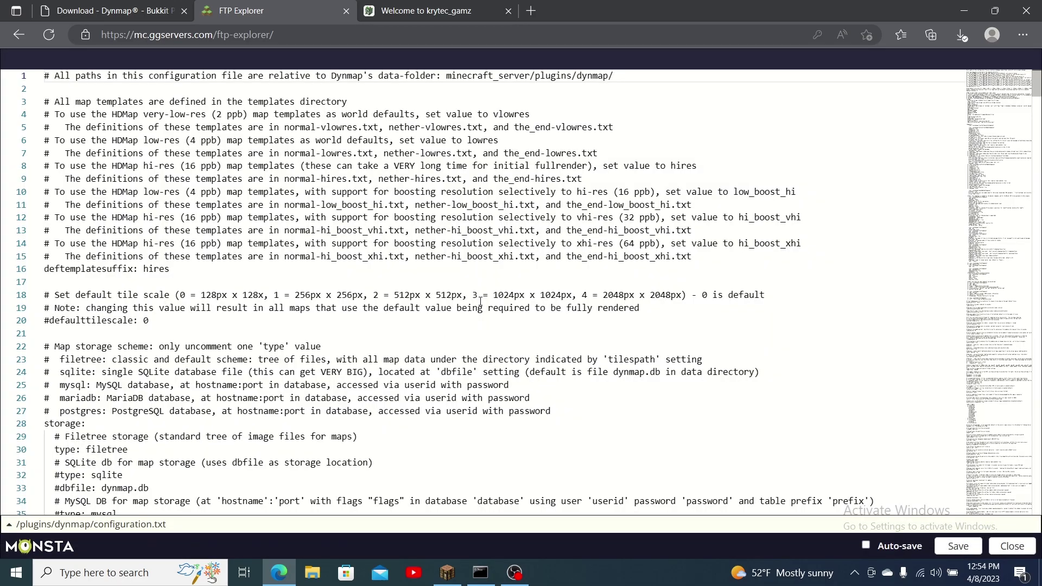
- Search configuration.txt and select the webserver-port setting on line 349
key(ctrl+f)
text(de)
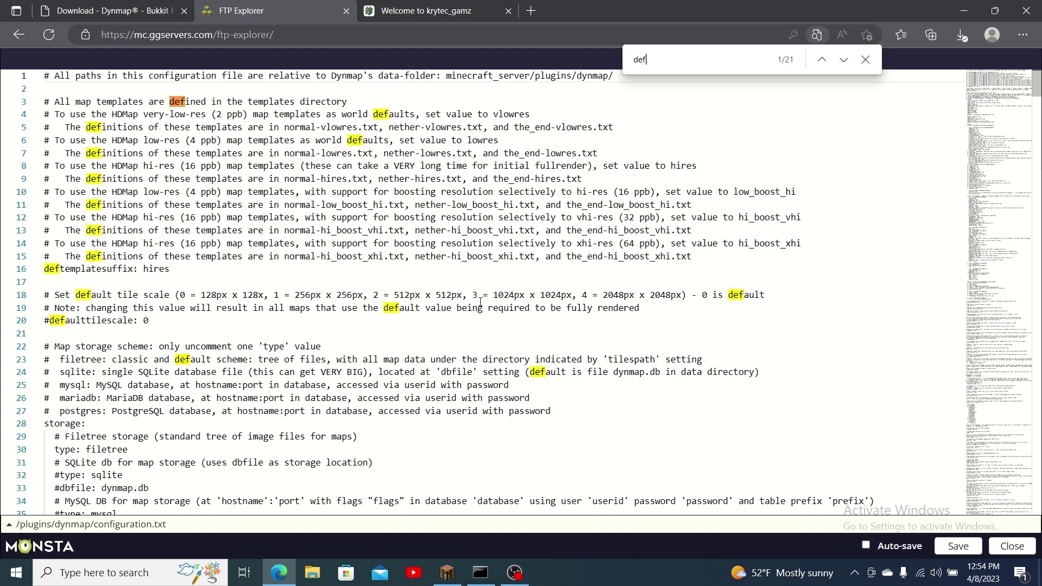
text(ftempla)
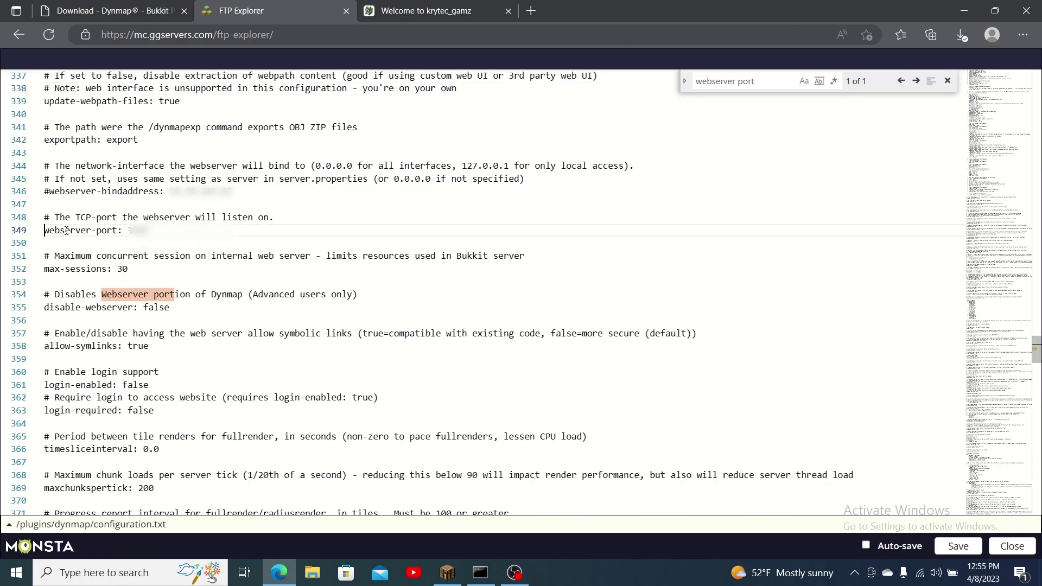
drag(48, 230, 150, 230)
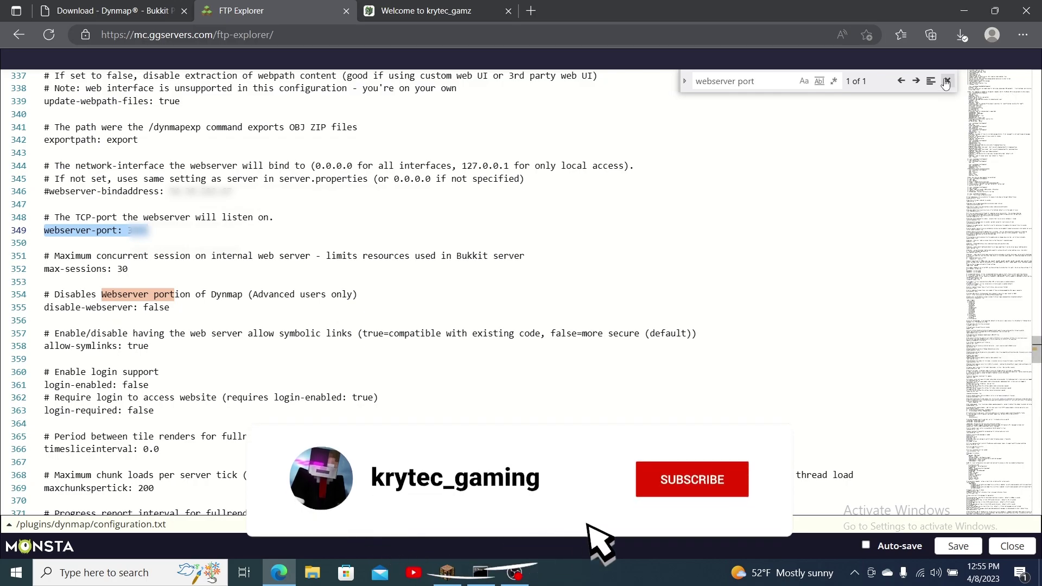
key(Escape)
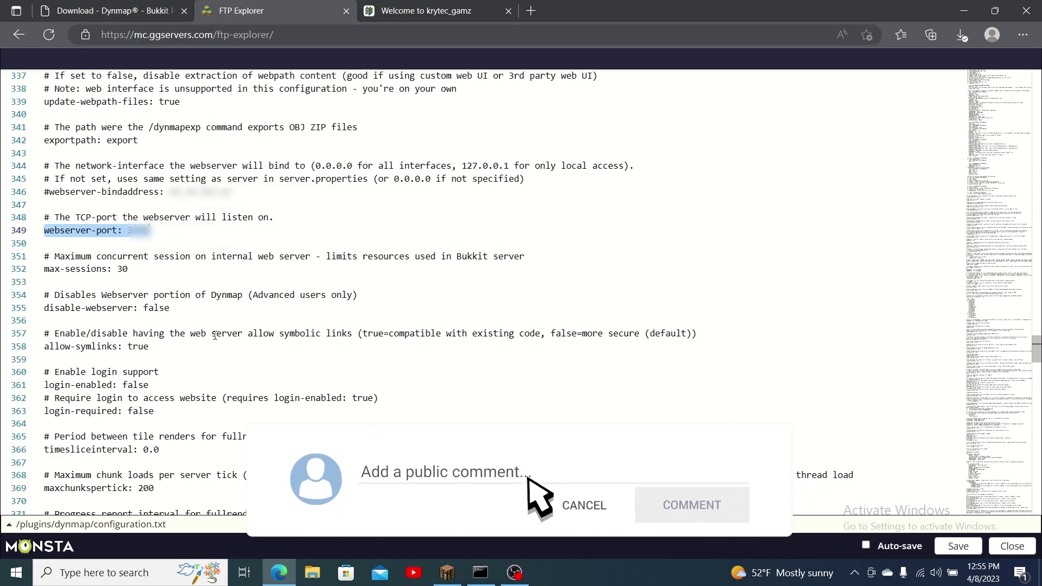
- Search for image-format and select its jpg-q90 value on line 277
key(ctrl+f)
text(image-format)
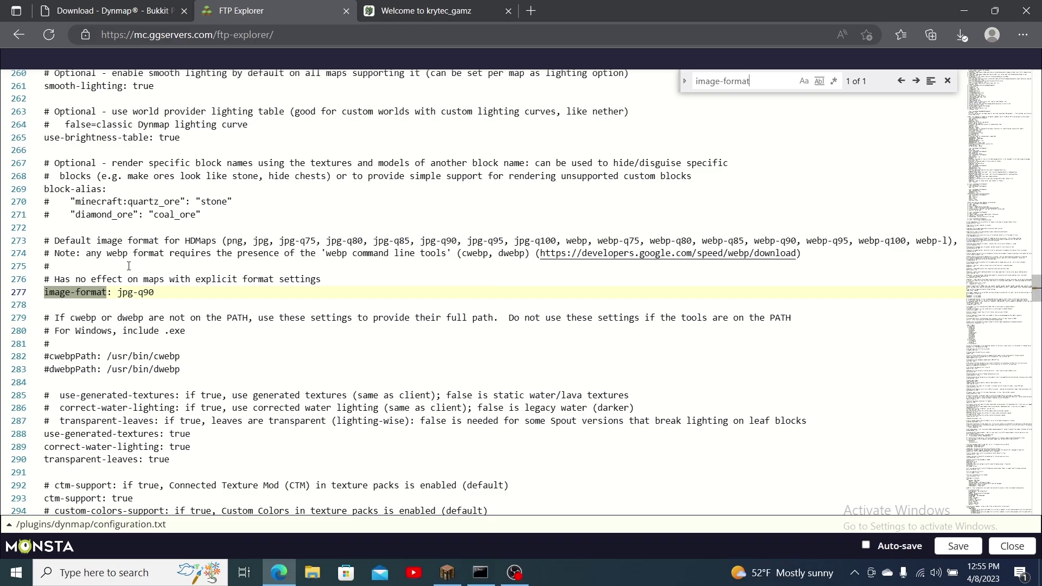
drag(119, 292, 154, 292)
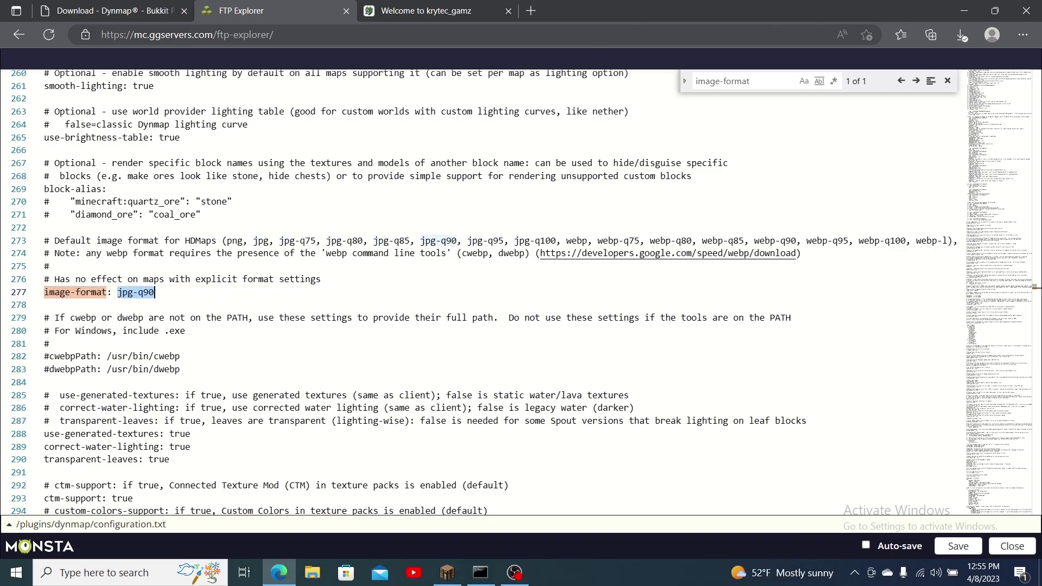
click(948, 80)
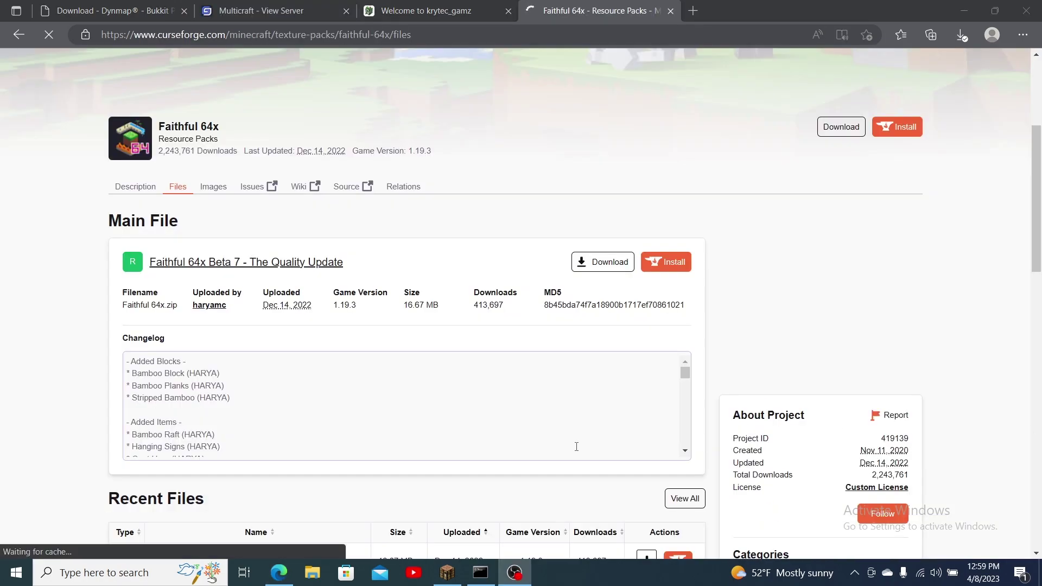
- Scroll to Recent Files and download Faithful 64x Beta 7 - The Quality Update
scroll(490, 395, down, 2)
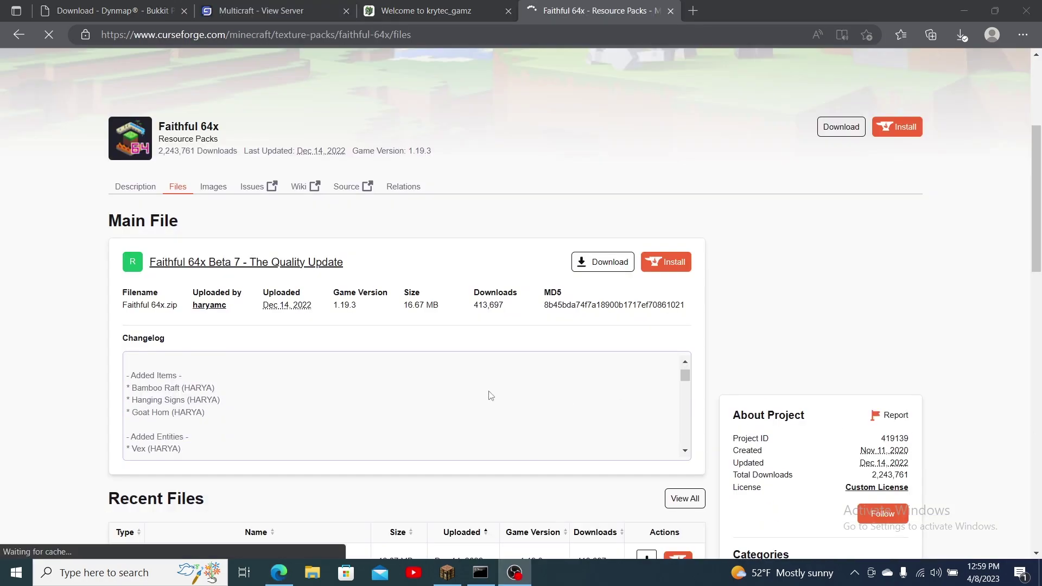
scroll(414, 345, down, 5)
scroll(394, 364, down, 5)
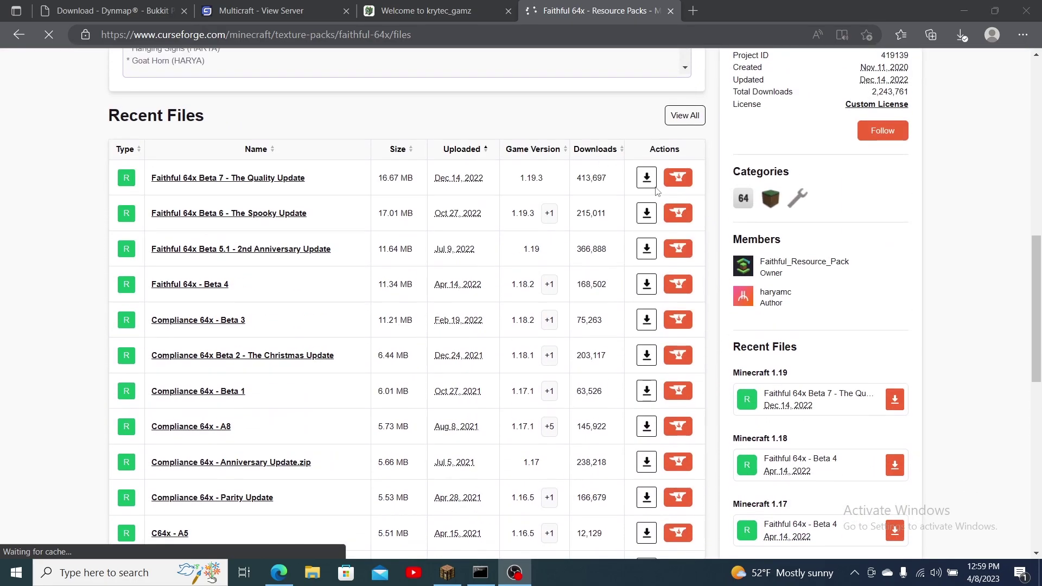
click(647, 182)
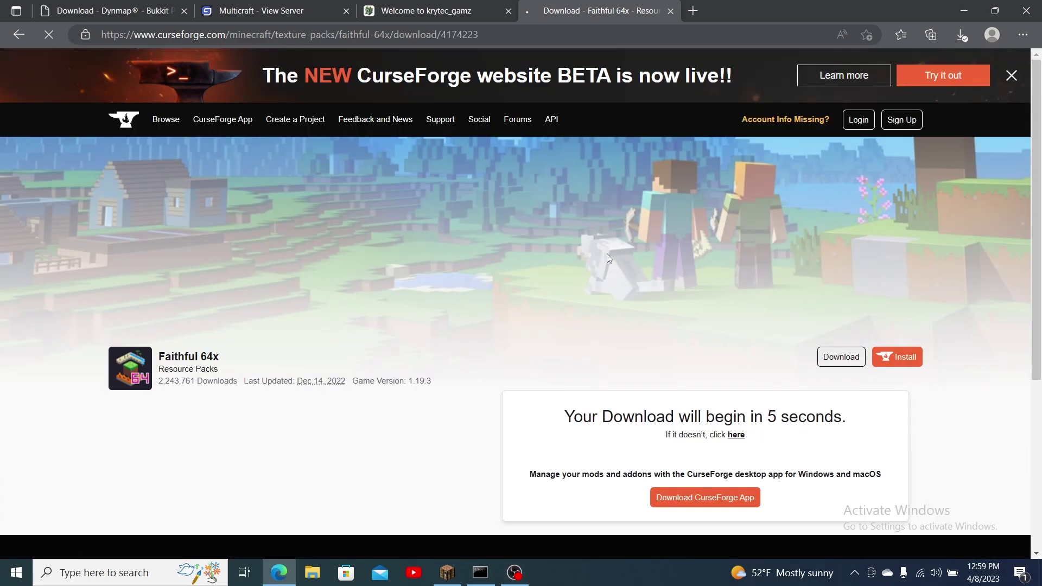
- Close the download tab and browse plugins > dynmap > texturepacks in FTP Explorer
key(ctrl+w)
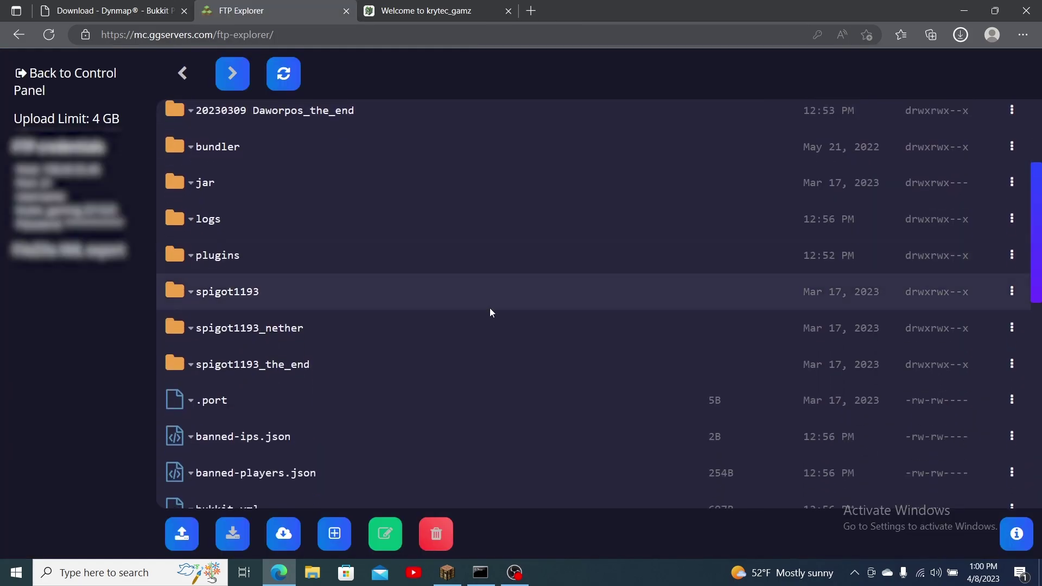
scroll(489, 308, up, 3)
scroll(257, 340, down, 1)
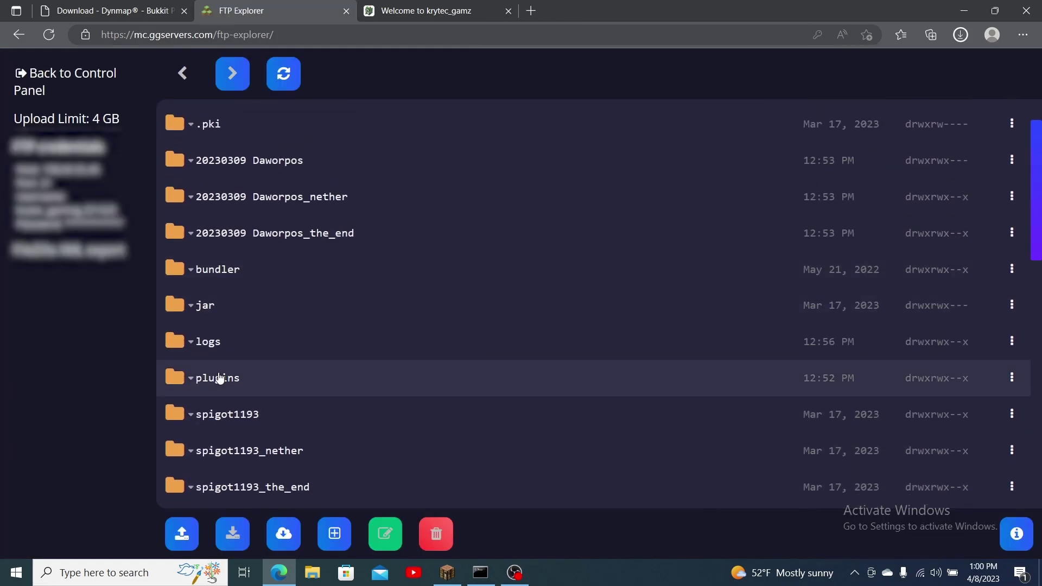
click(218, 378)
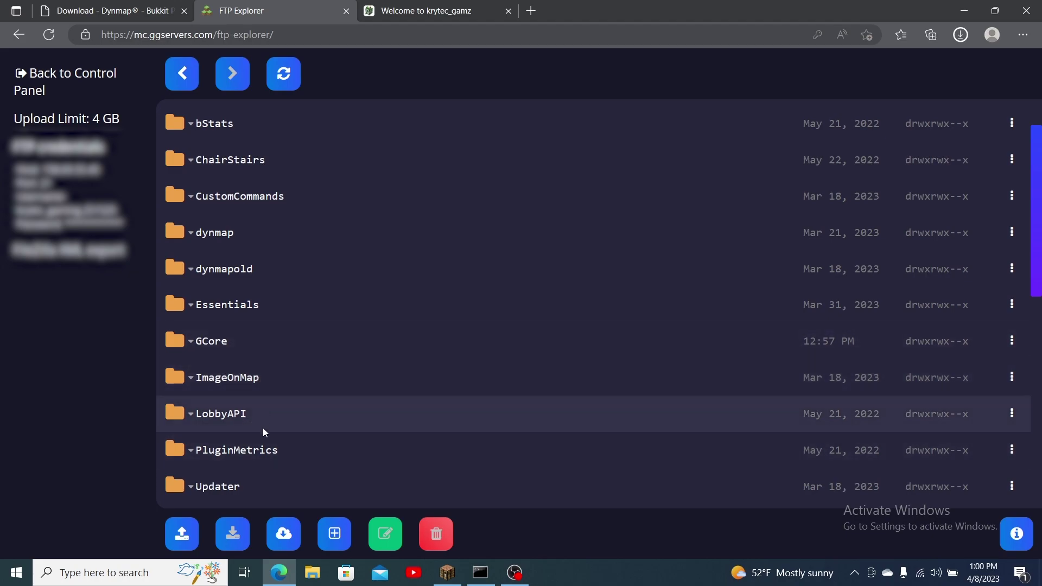
scroll(247, 325, down, 1)
scroll(241, 304, up, 2)
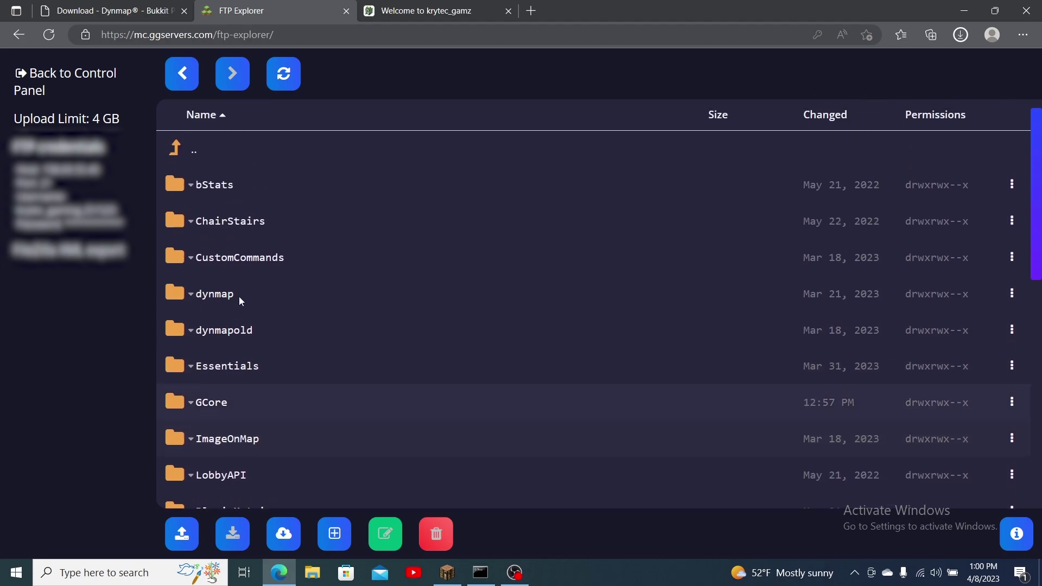
click(227, 298)
scroll(224, 303, down, 5)
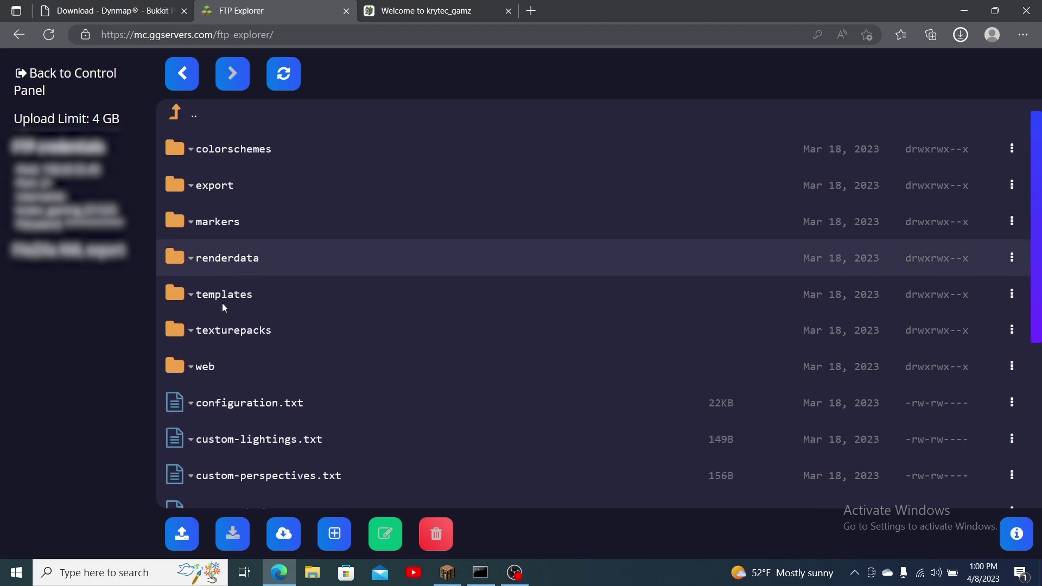
scroll(224, 307, up, 2)
click(259, 235)
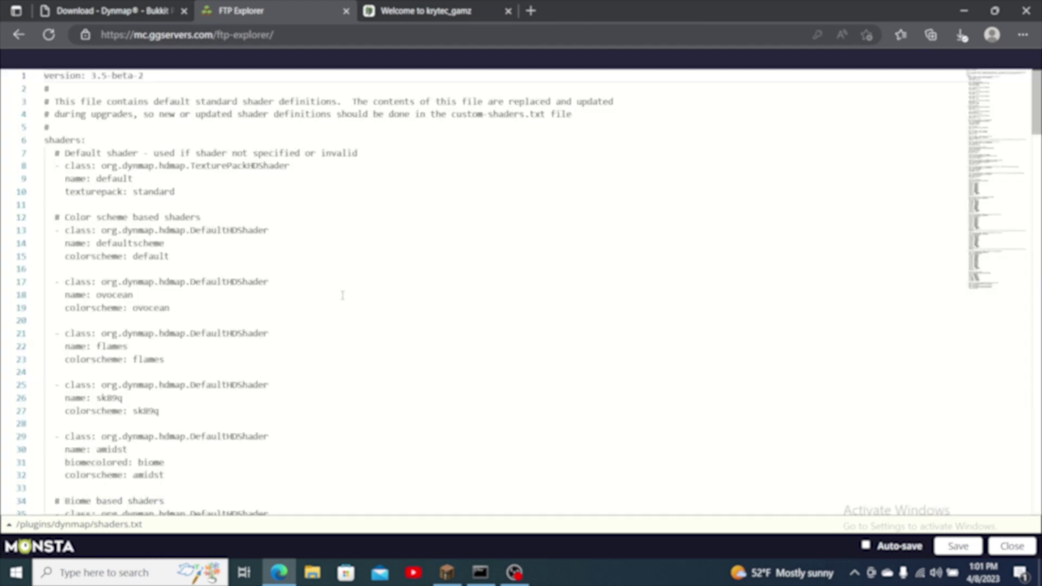
click(259, 245)
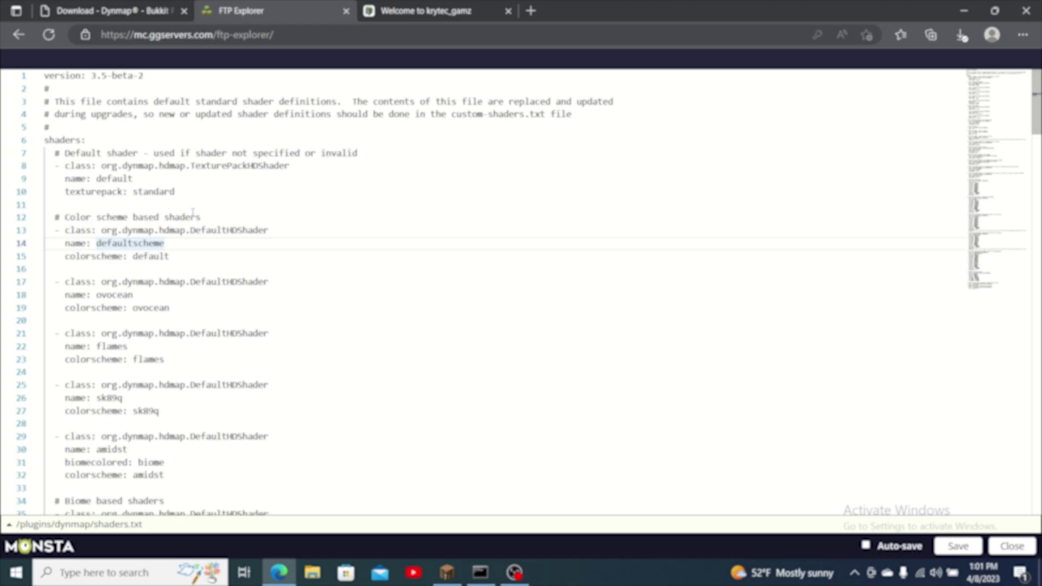
scroll(193, 212, down, 1)
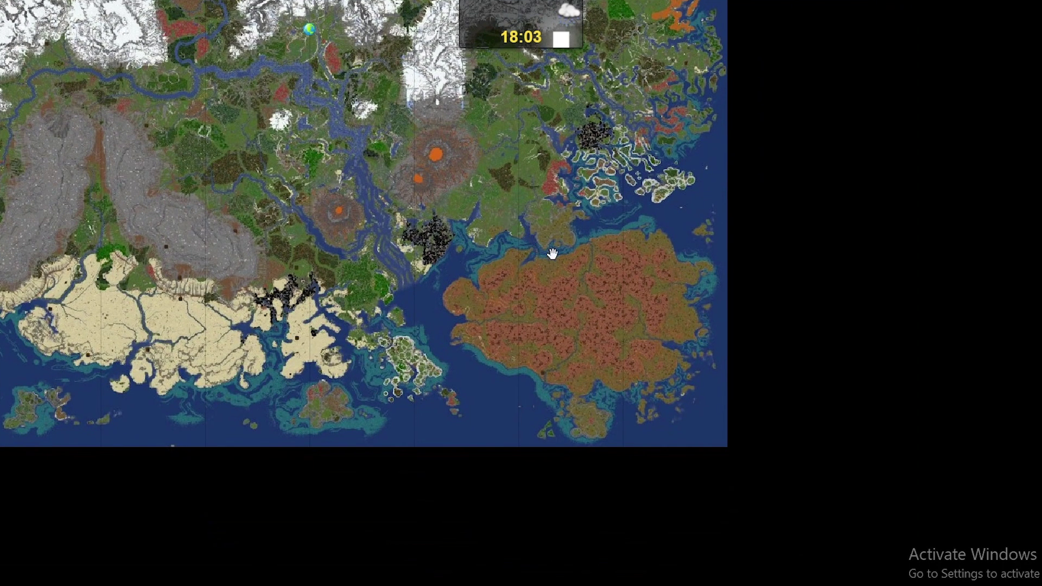
scroll(553, 254, up, 3)
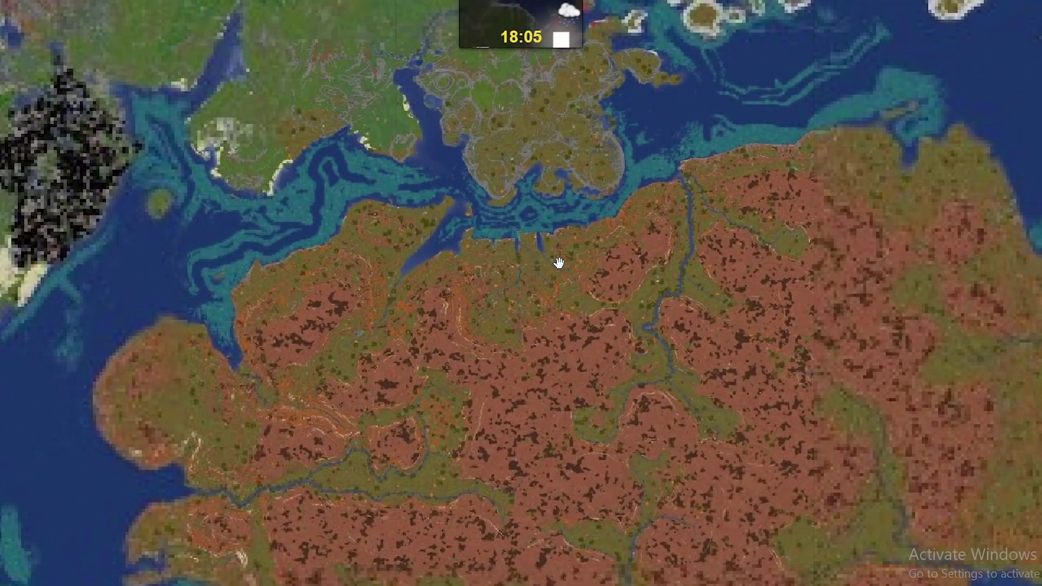
- Pan across the rendered landmass and zoom in on the textured terrain and rivers
drag(565, 312, 512, 232)
drag(524, 298, 518, 230)
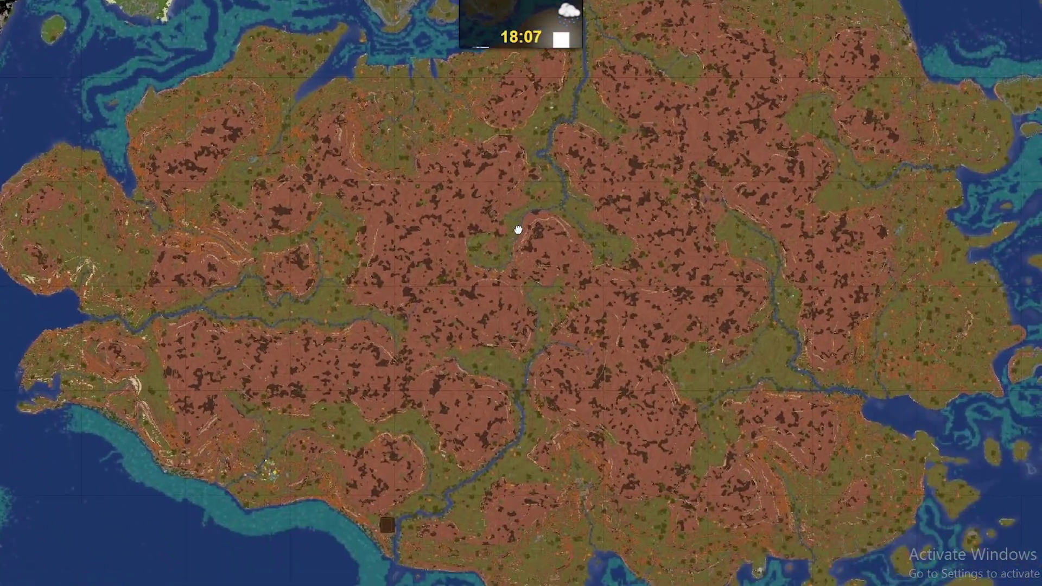
scroll(572, 400, up, 1)
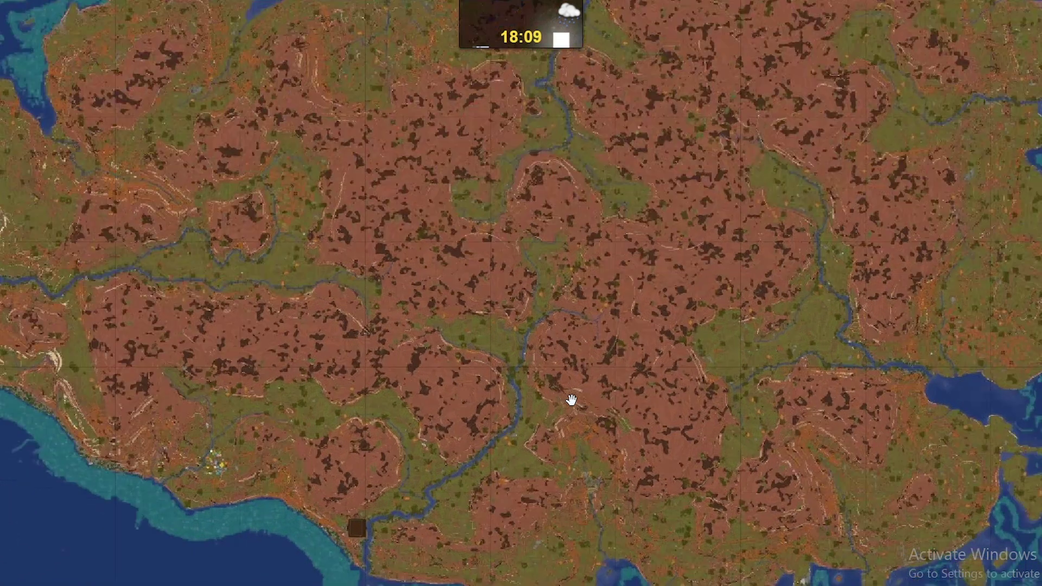
scroll(572, 400, up, 1)
scroll(523, 341, up, 1)
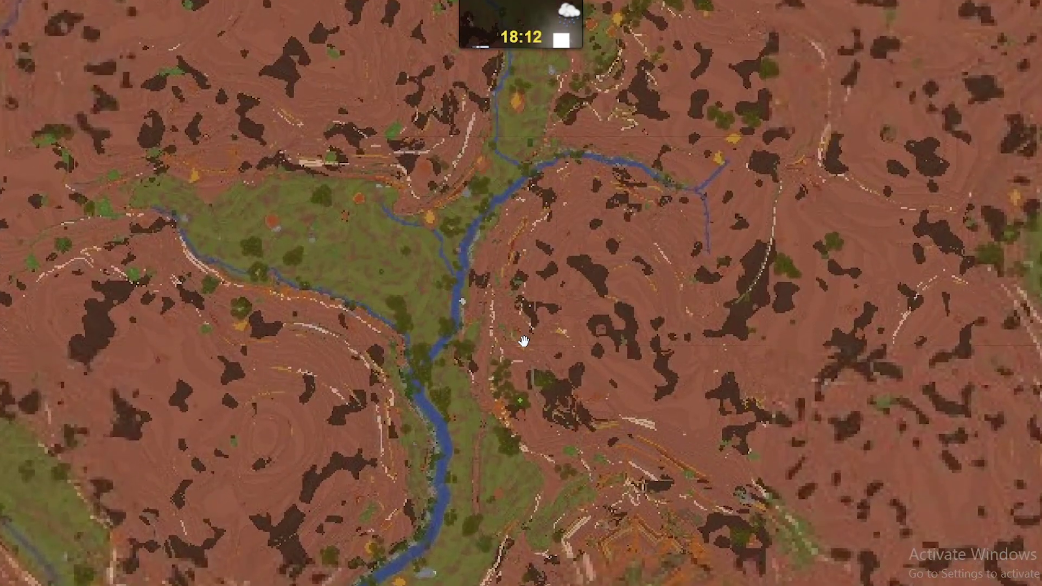
scroll(500, 344, down, 1)
scroll(581, 349, up, 1)
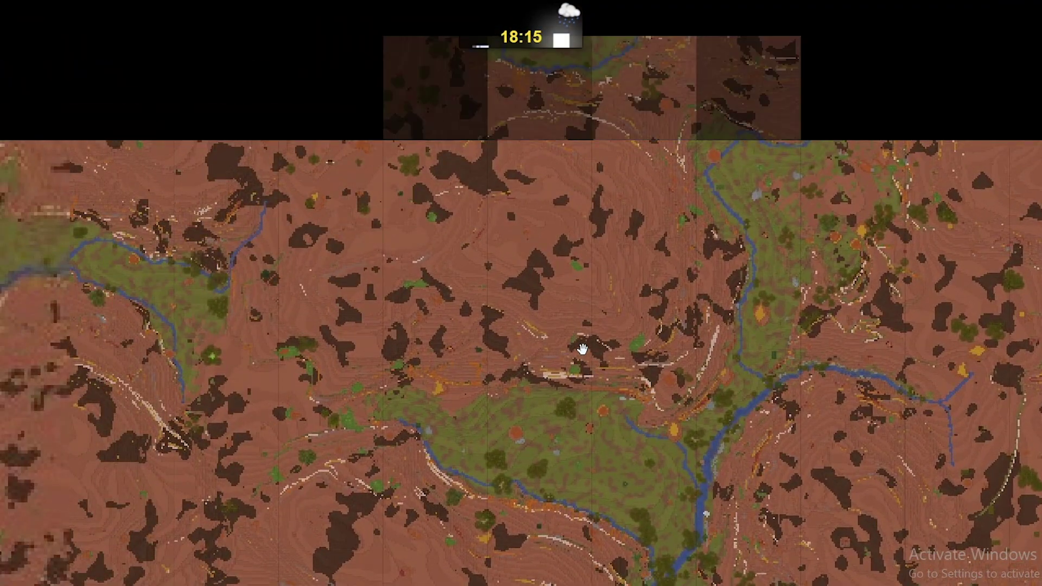